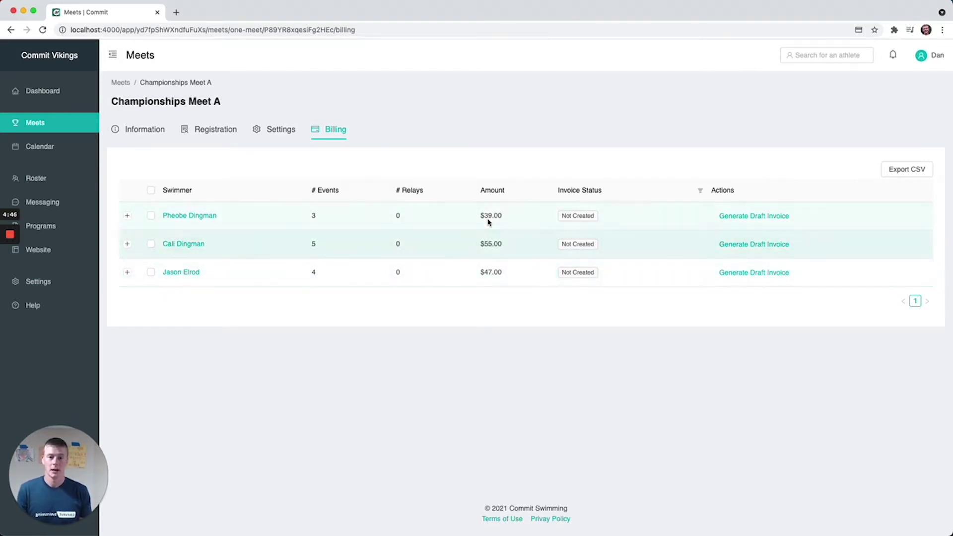
Step: Inspect the first swimmer's entered events, collapse the details again, and review the invoice statuses of all swimmers
click(127, 215)
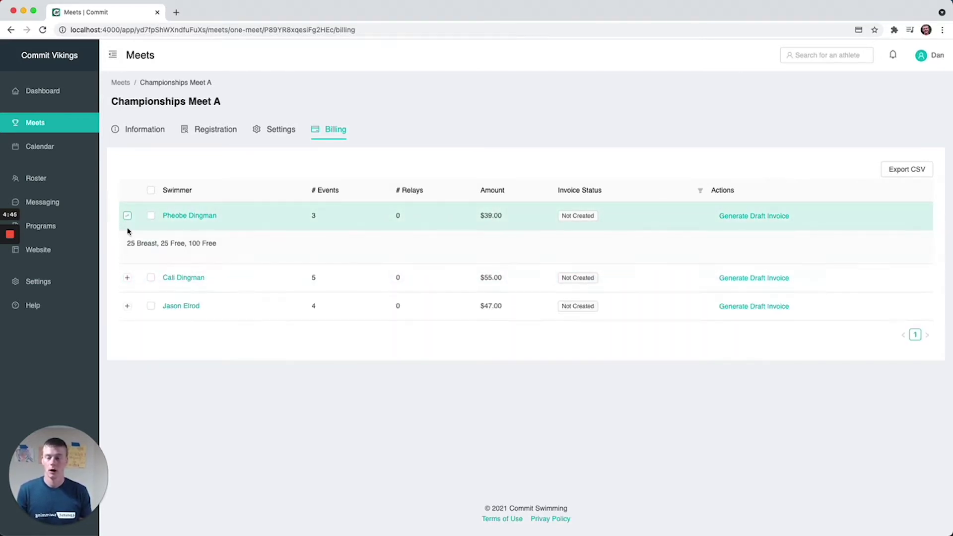
click(127, 278)
click(127, 278)
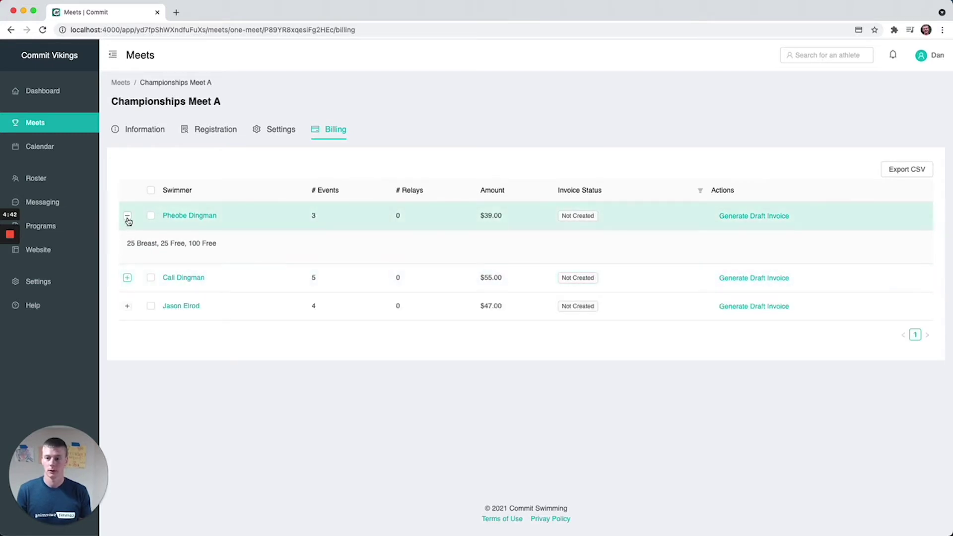
click(128, 216)
drag(558, 189, 585, 292)
click(584, 276)
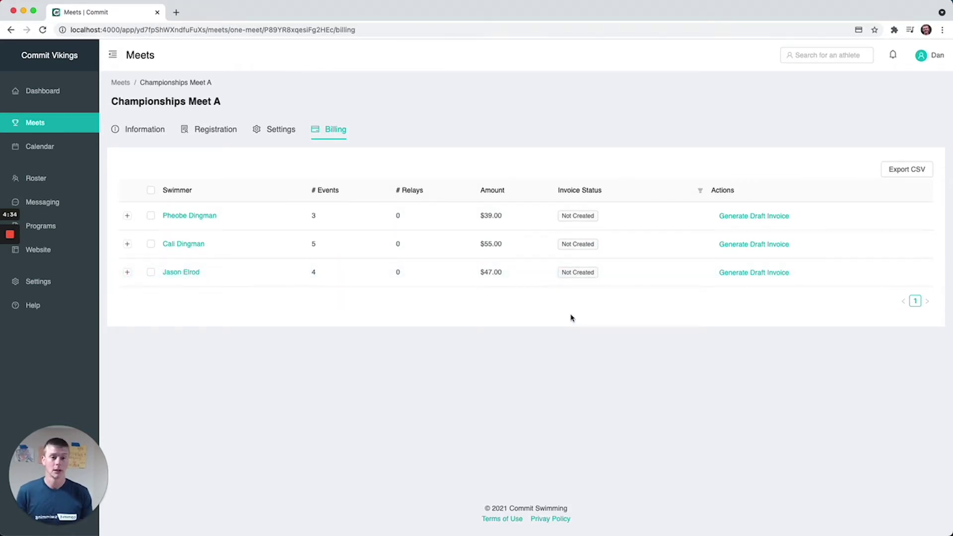
Step: Generate a draft invoice for the first swimmer individually, and bulk-generate drafts for the second and third swimmers
click(745, 220)
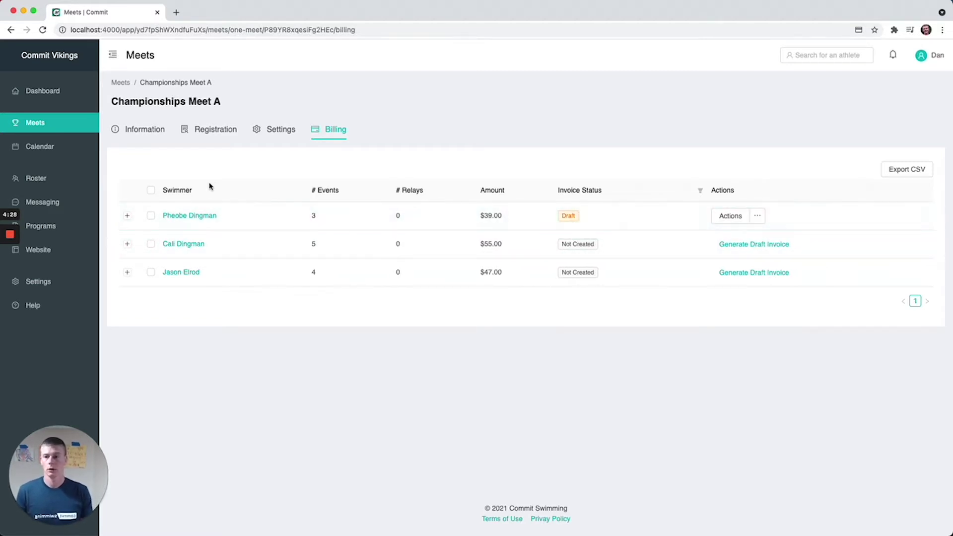
click(150, 190)
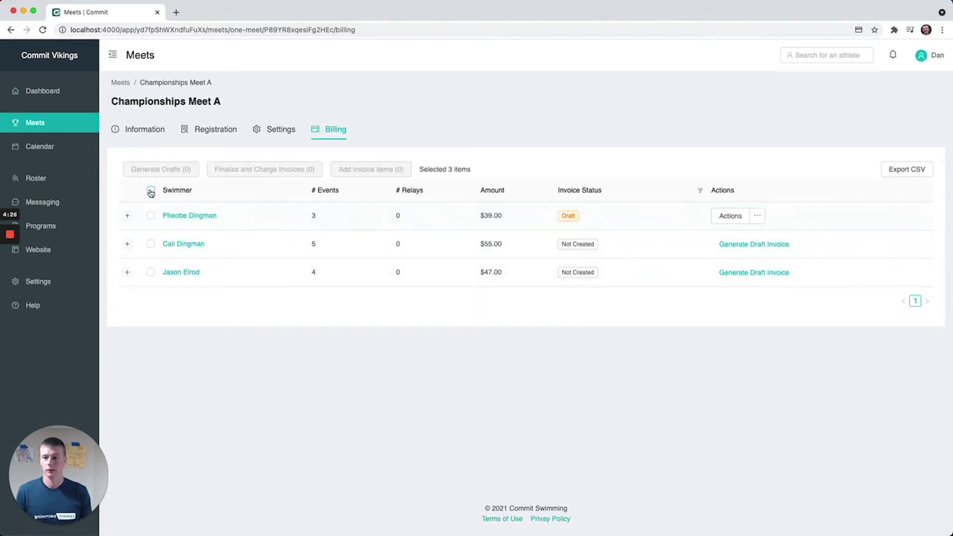
click(151, 243)
click(151, 272)
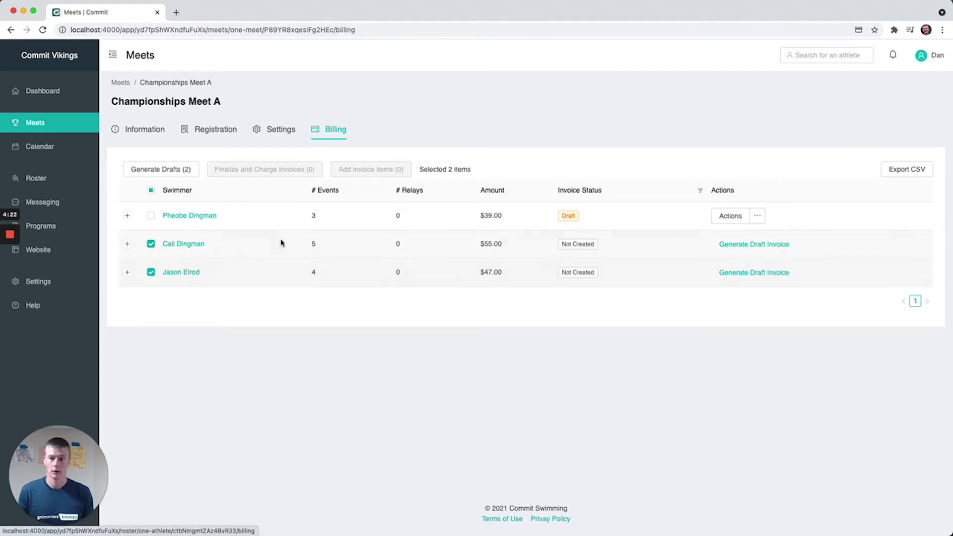
click(165, 170)
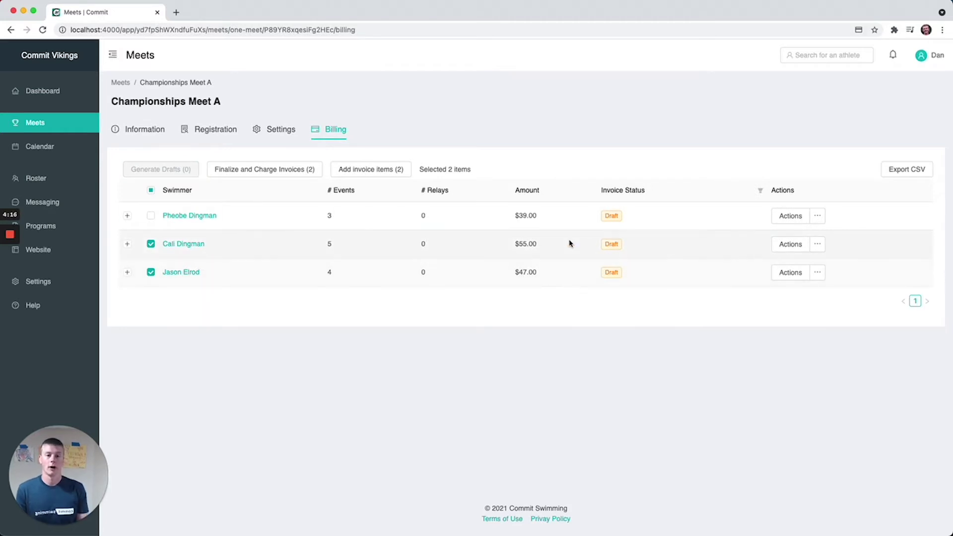
Step: Include the first swimmer in the selection, finalize and charge all three draft invoices, and check their statuses
mouse_move(815, 221)
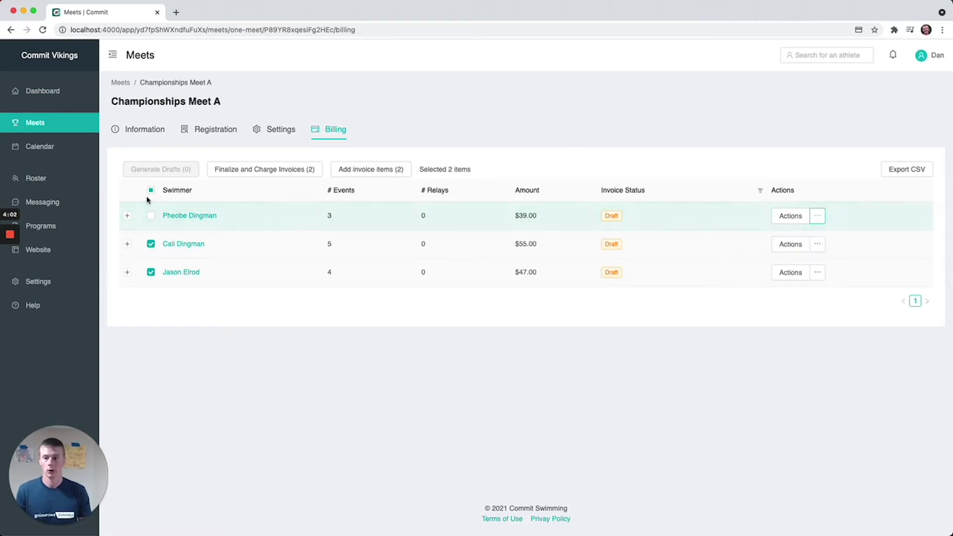
click(151, 216)
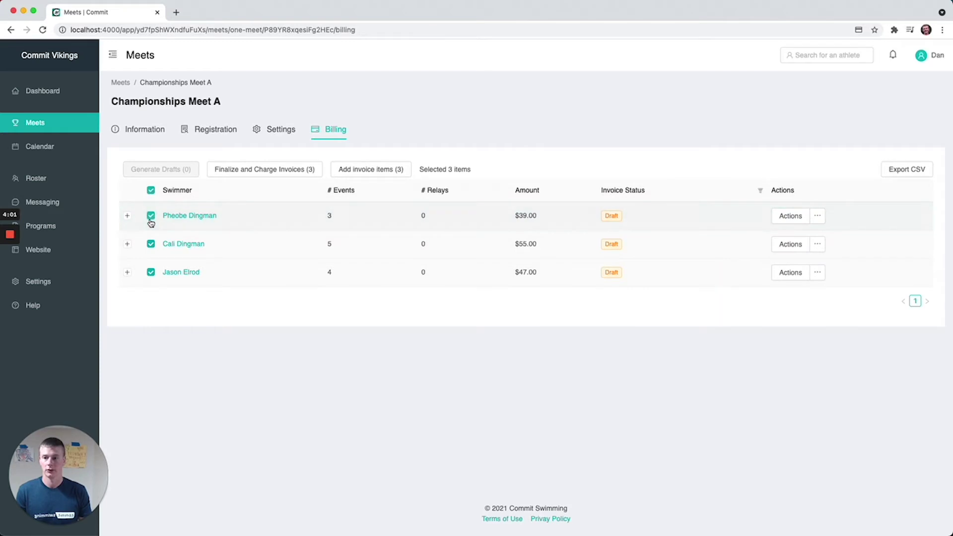
click(260, 170)
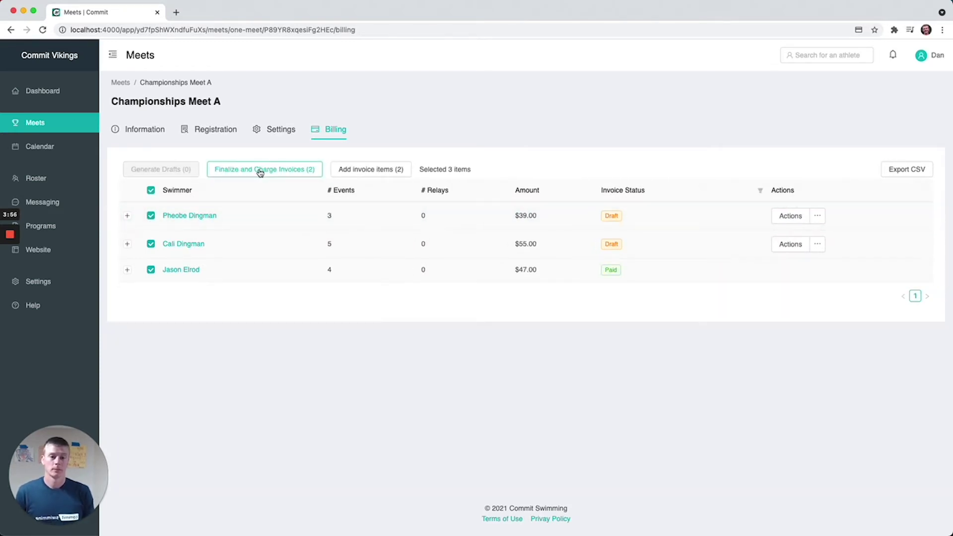
click(255, 172)
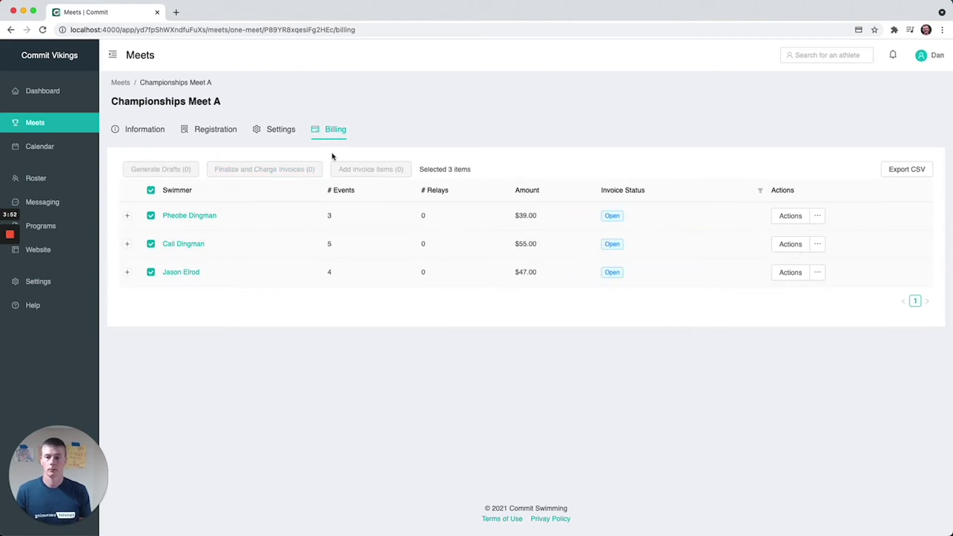
drag(604, 215, 611, 298)
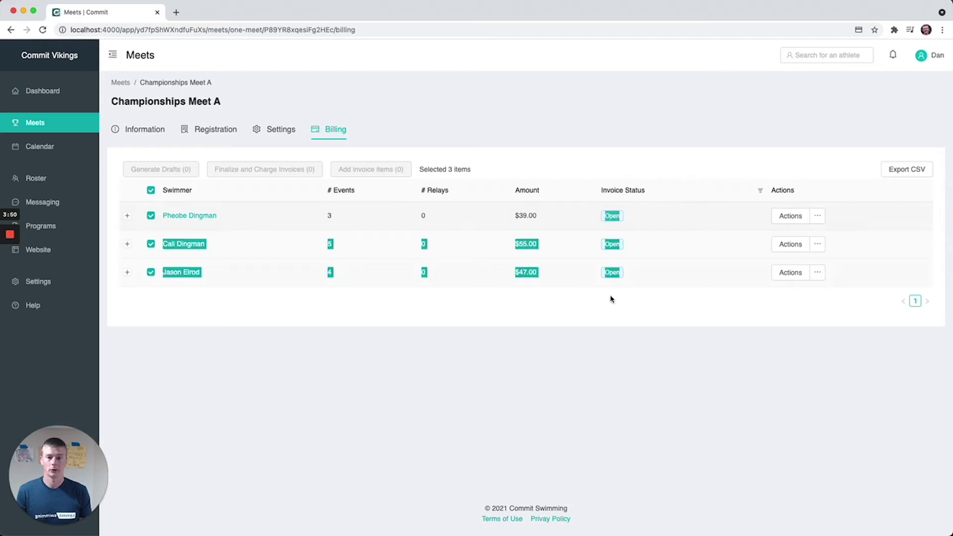
click(615, 279)
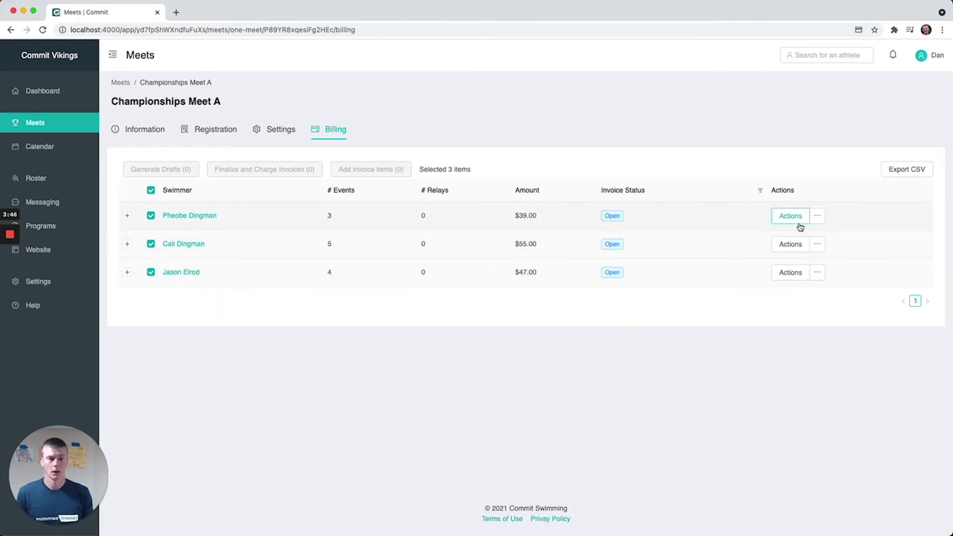
Step: View the first swimmer's billing page and examine the Championships Meet A invoice and the payment methods
click(185, 219)
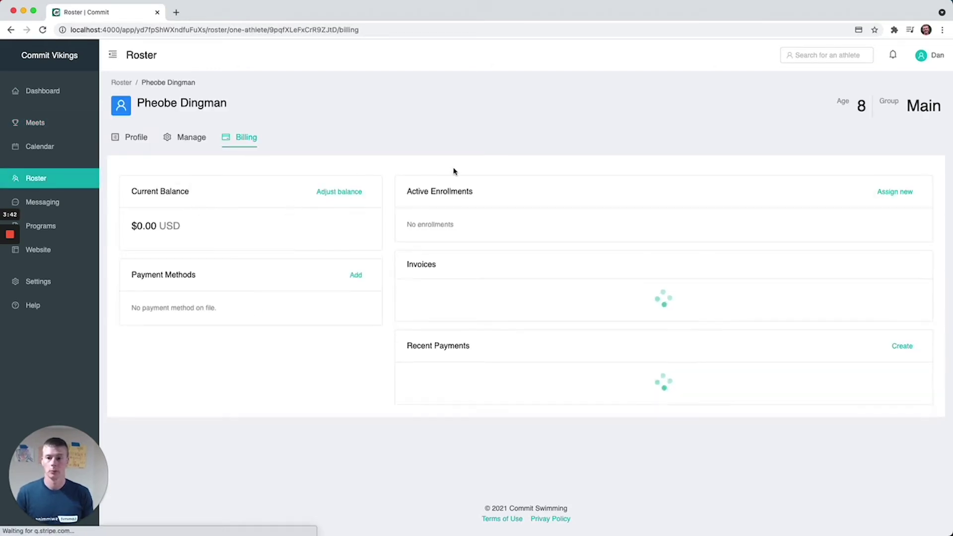
drag(412, 302, 437, 321)
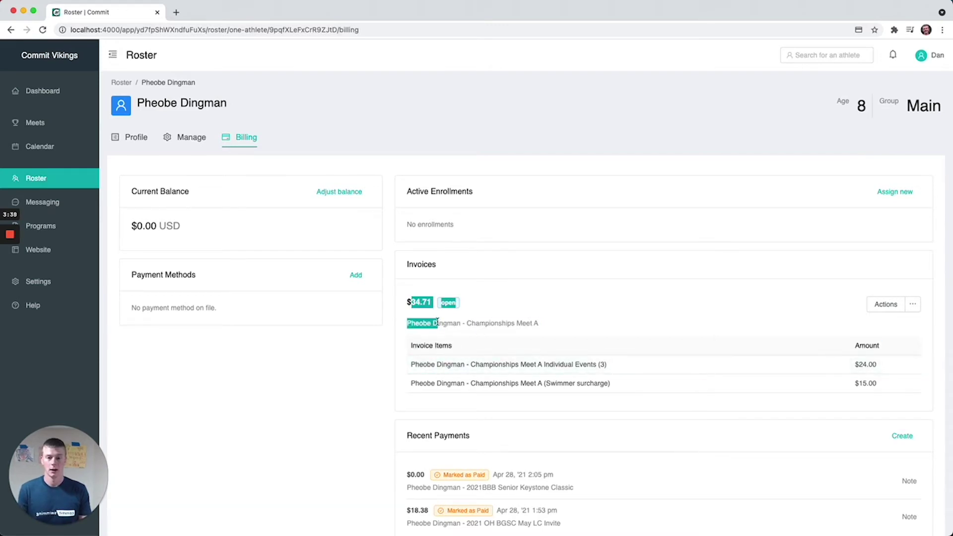
click(437, 322)
drag(134, 311, 229, 306)
click(230, 306)
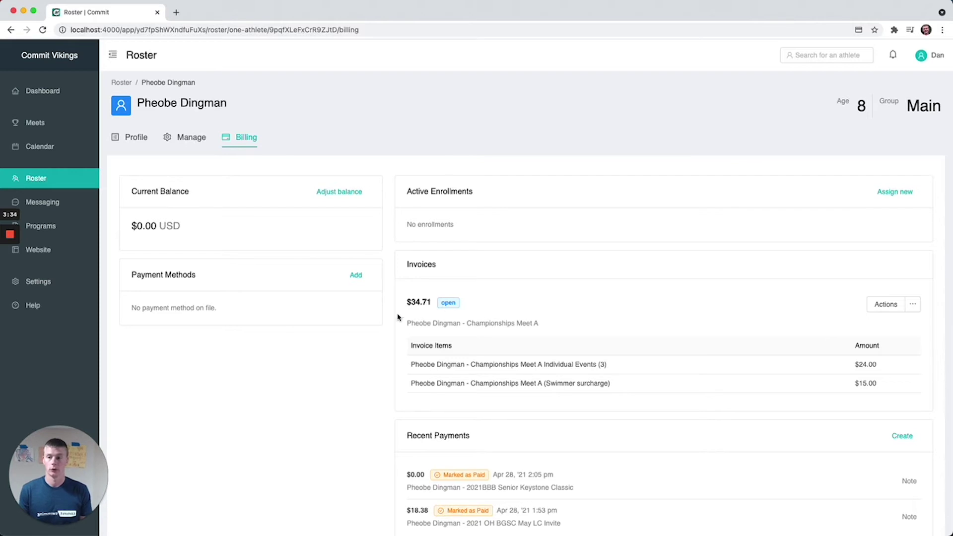
Step: Check the parent information in the first swimmer's management details, and return to the Championships Meet A billing list
click(196, 141)
drag(159, 239, 243, 237)
click(244, 238)
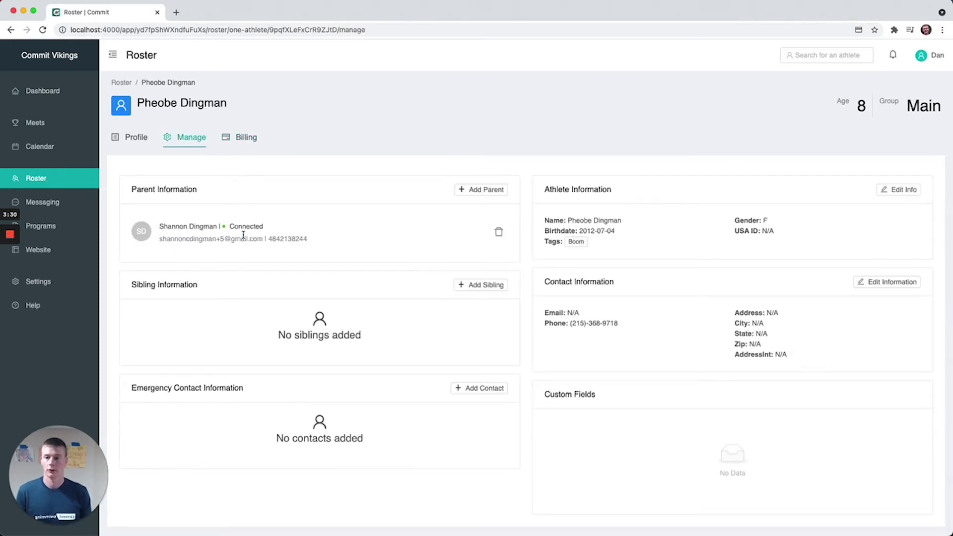
click(246, 137)
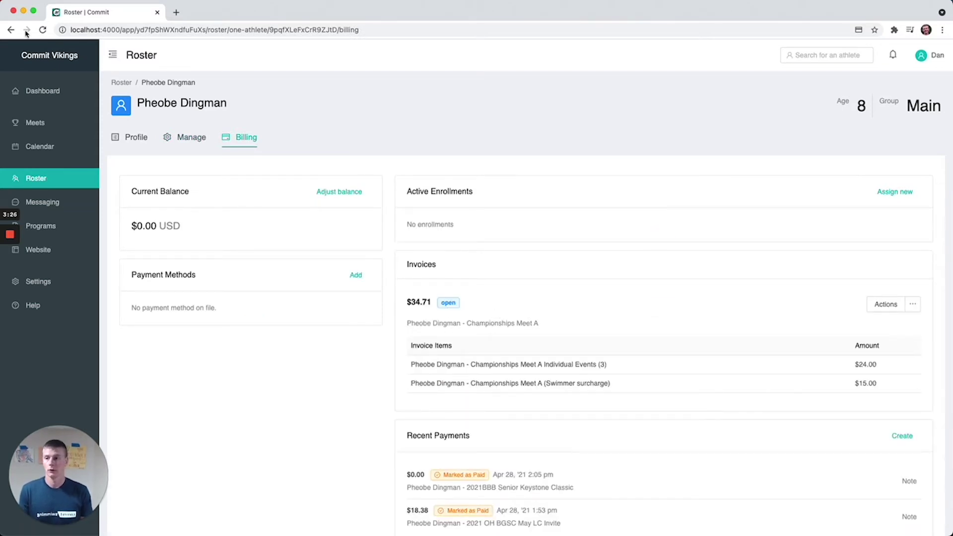
click(11, 30)
click(11, 30)
click(10, 29)
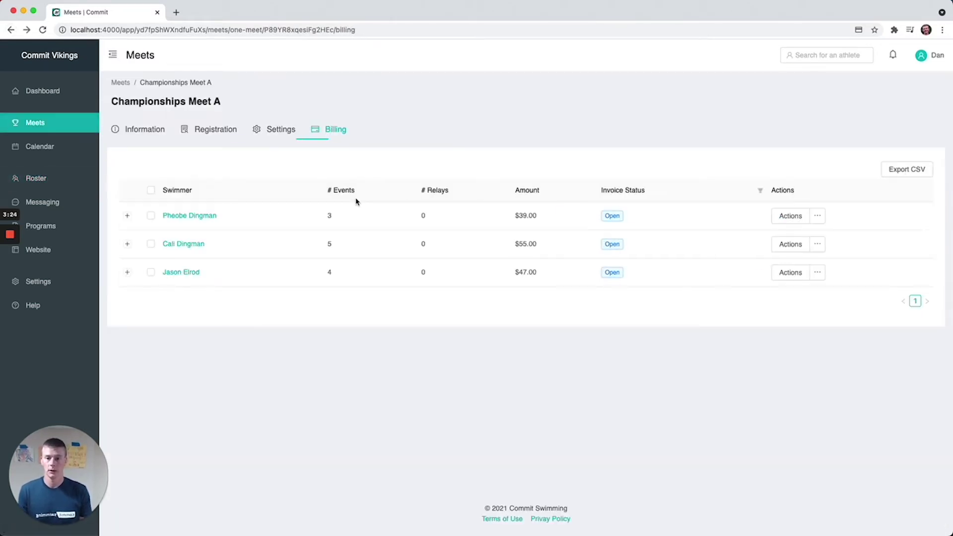
Step: Attempt to charge the open Championships Meet A invoice from the second swimmer's billing page and check the invoices section
click(194, 246)
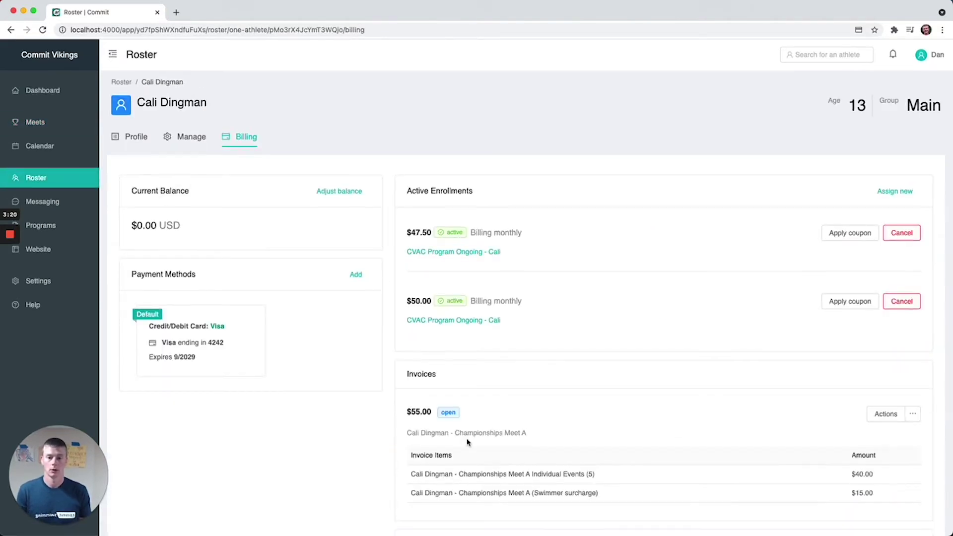
scroll(437, 437, down, 4)
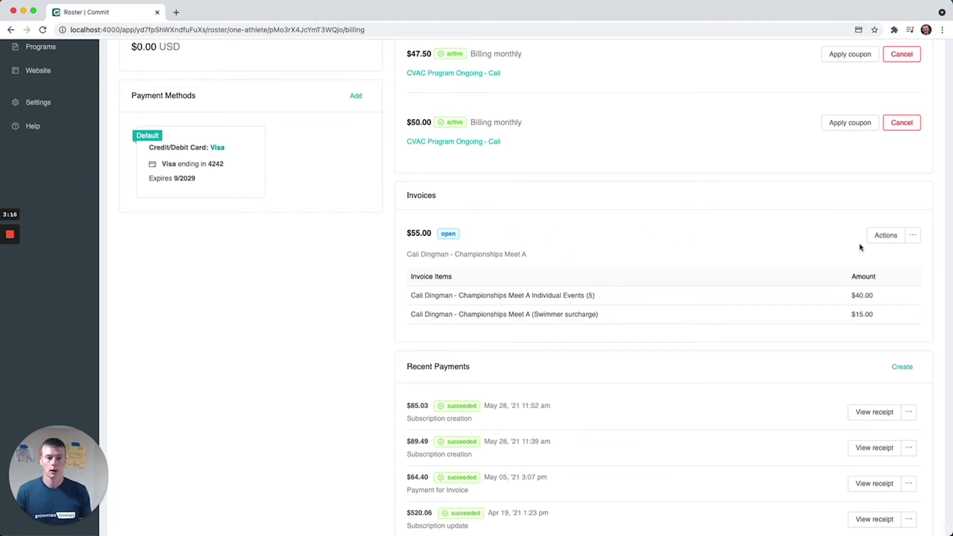
click(913, 236)
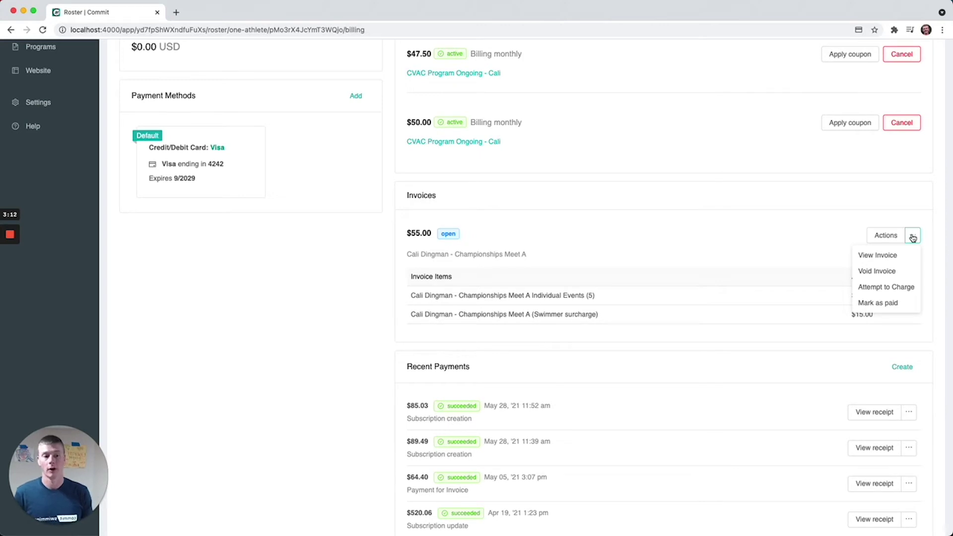
click(885, 287)
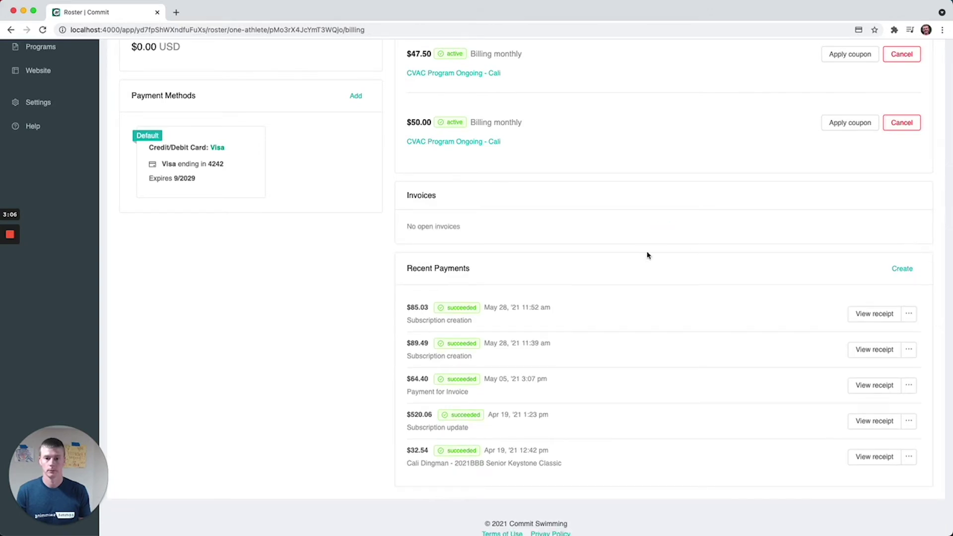
drag(413, 227, 457, 228)
click(457, 227)
scroll(457, 225, up, 5)
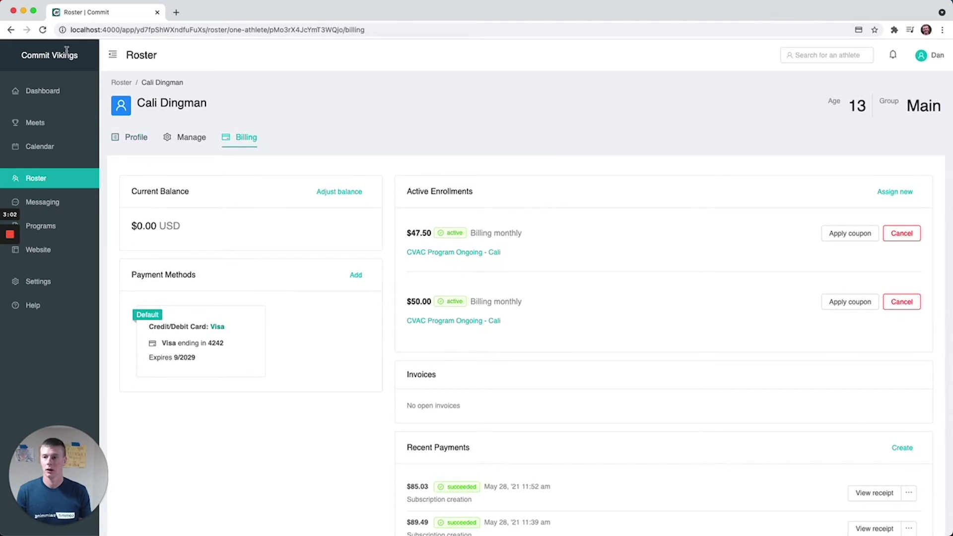
Step: Reload the second swimmer's billing details through the meet's billing list and view the receipt for the Championships Meet A payment
click(10, 30)
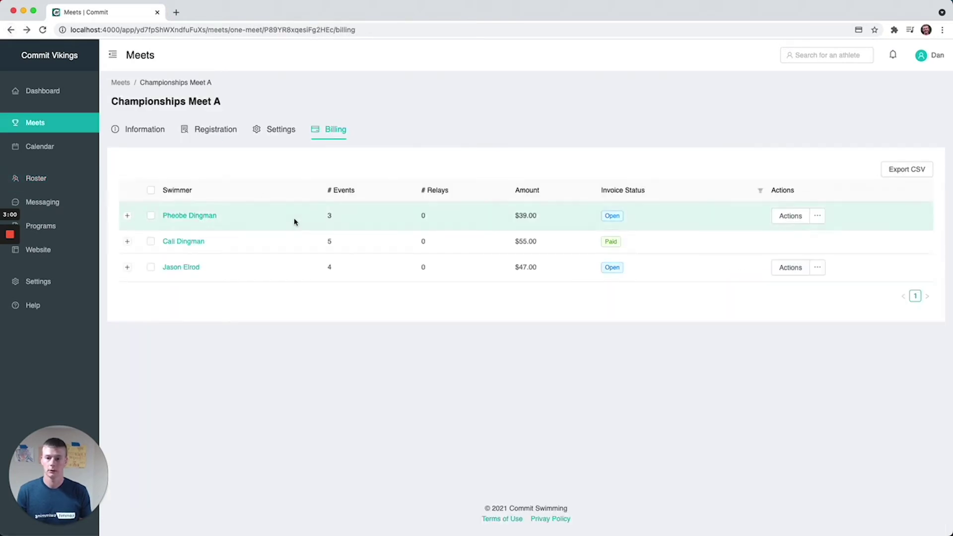
click(196, 242)
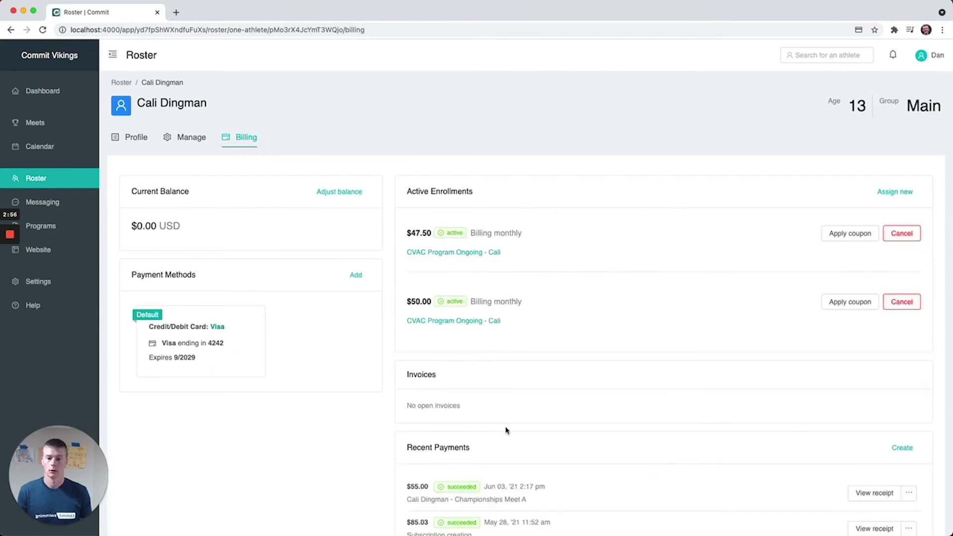
scroll(506, 430, down, 3)
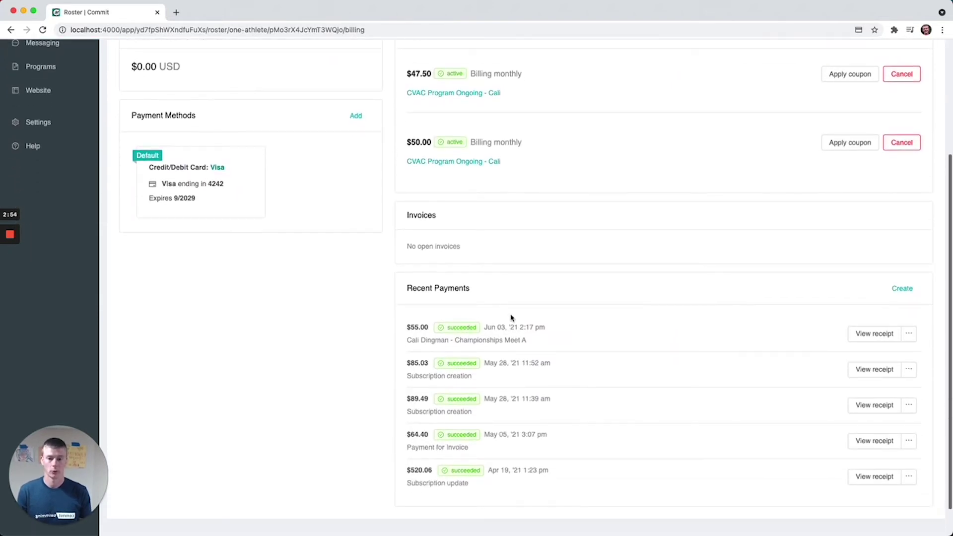
click(908, 334)
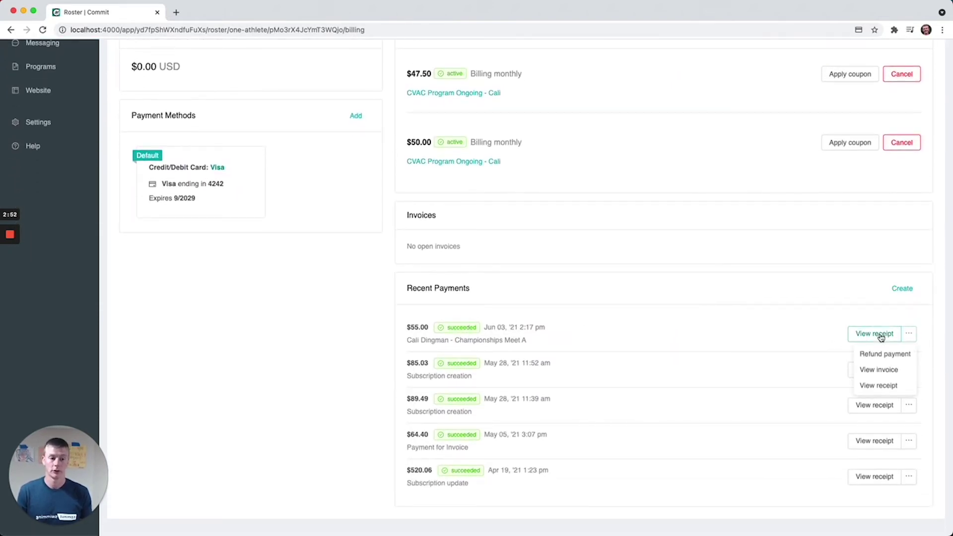
click(878, 334)
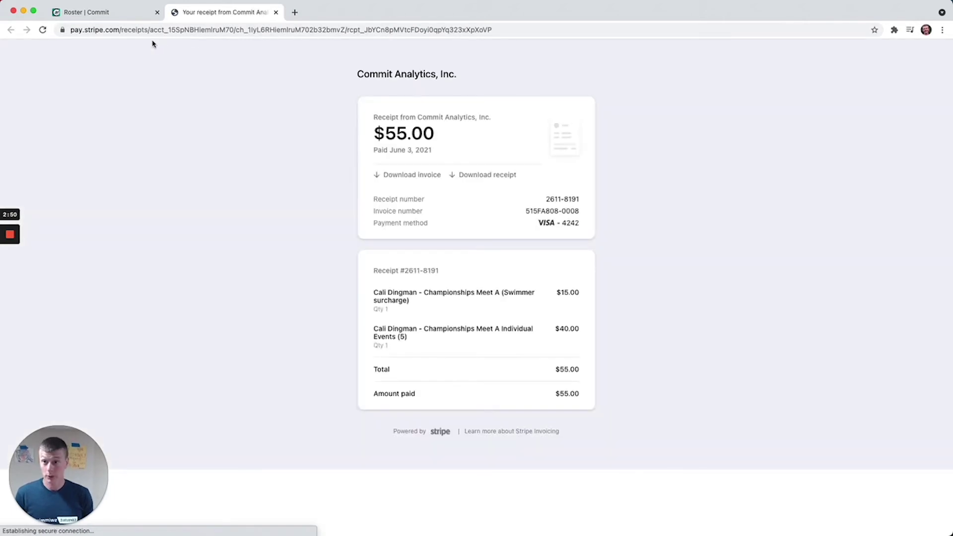
click(130, 15)
Step: Look over the refund, invoice and receipt options for the Championships Meet A payment, and return to the meet's billing list
click(908, 333)
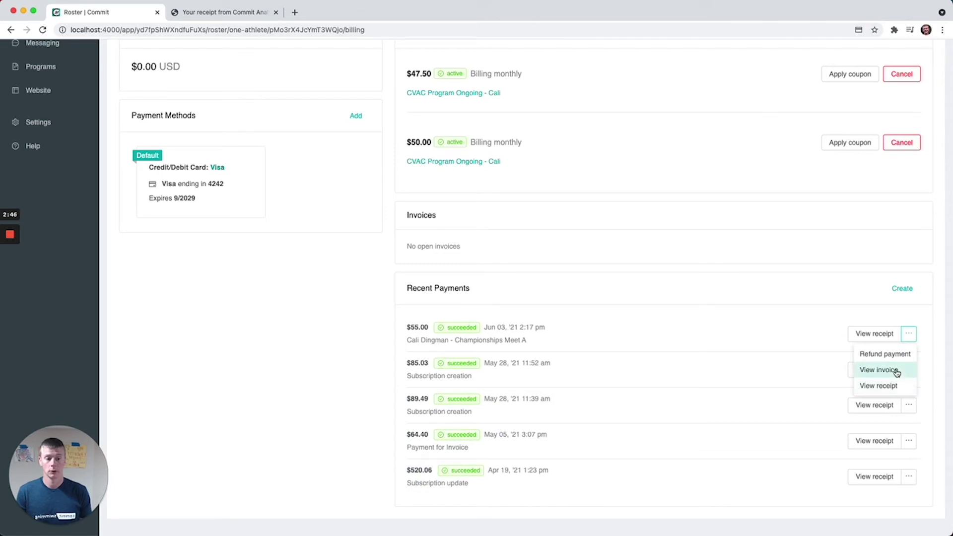
click(754, 302)
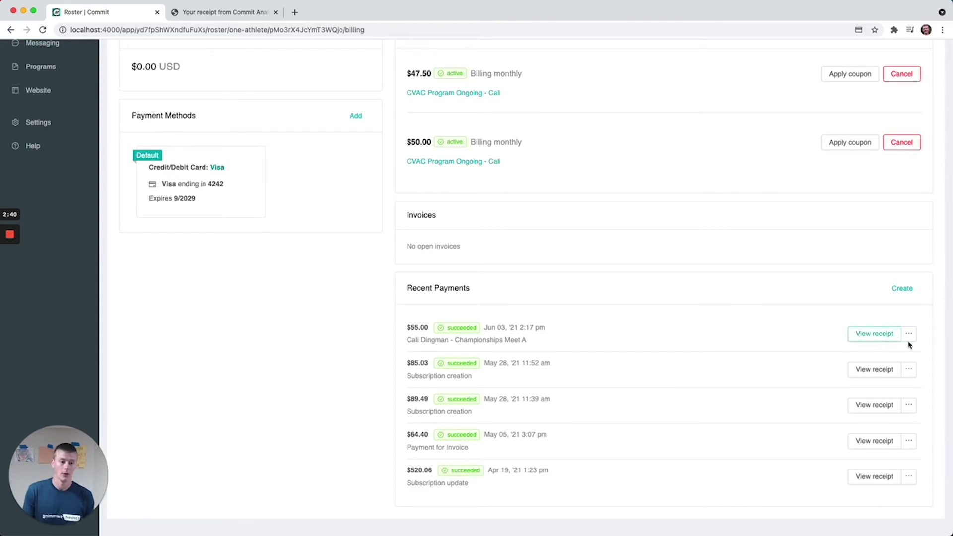
scroll(660, 252, up, 3)
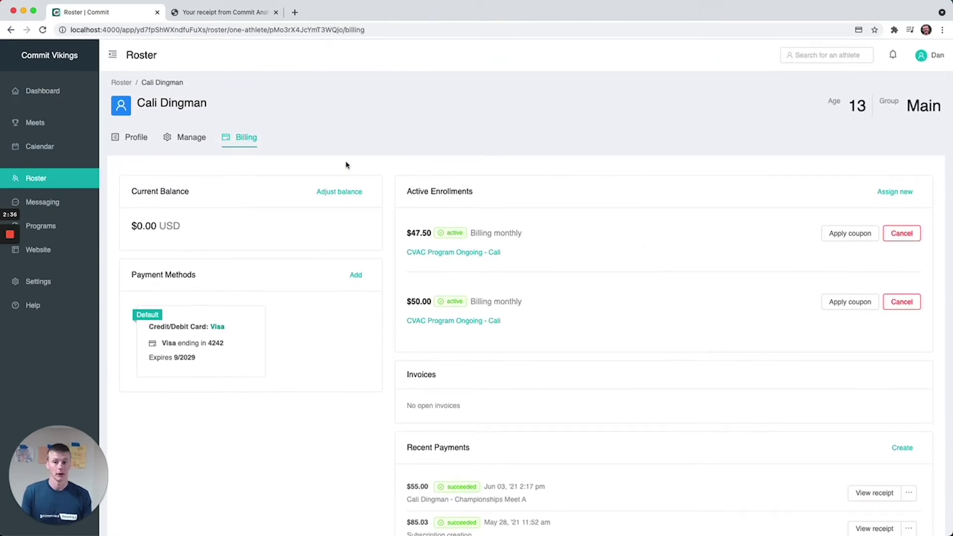
click(12, 31)
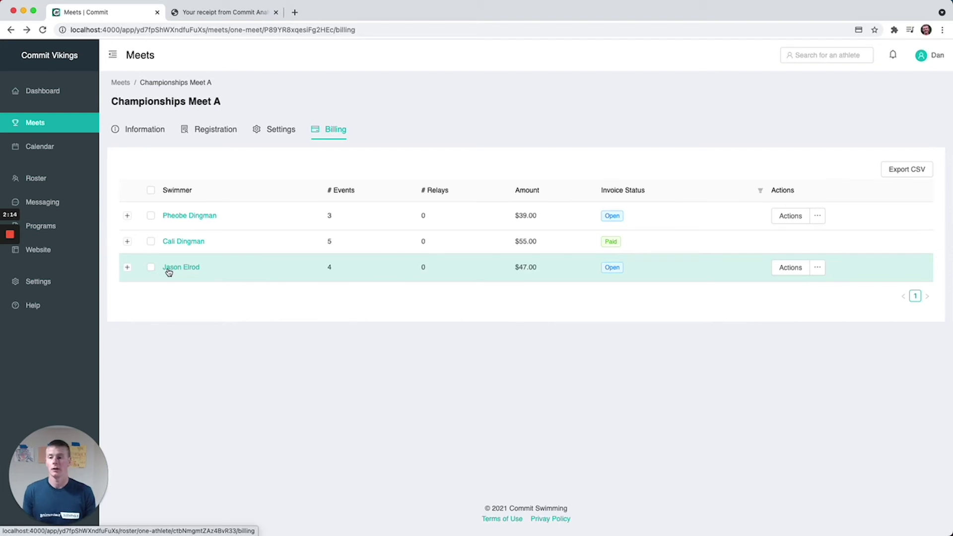
Step: Open the team settings and view the options for passing on processing fees and rolling up invoices
click(44, 281)
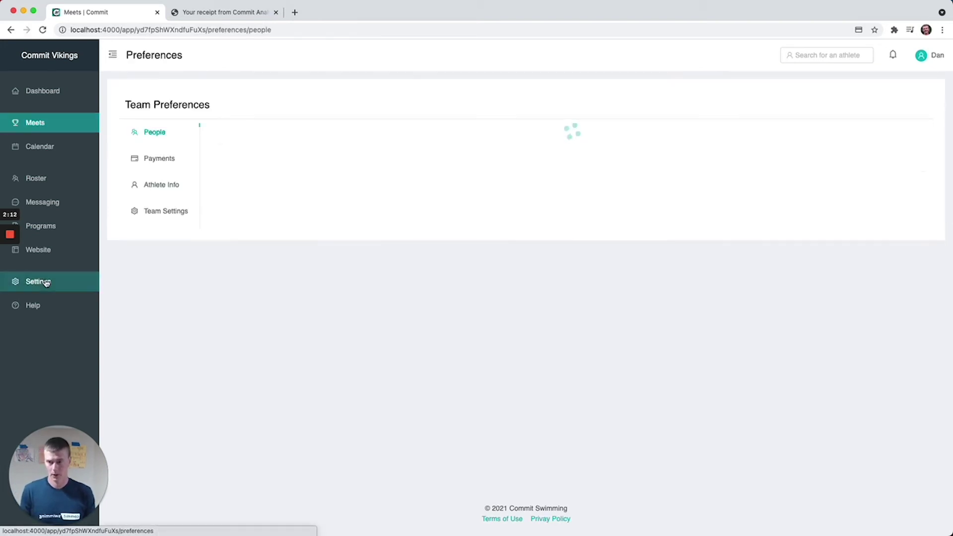
click(151, 211)
scroll(310, 334, down, 2)
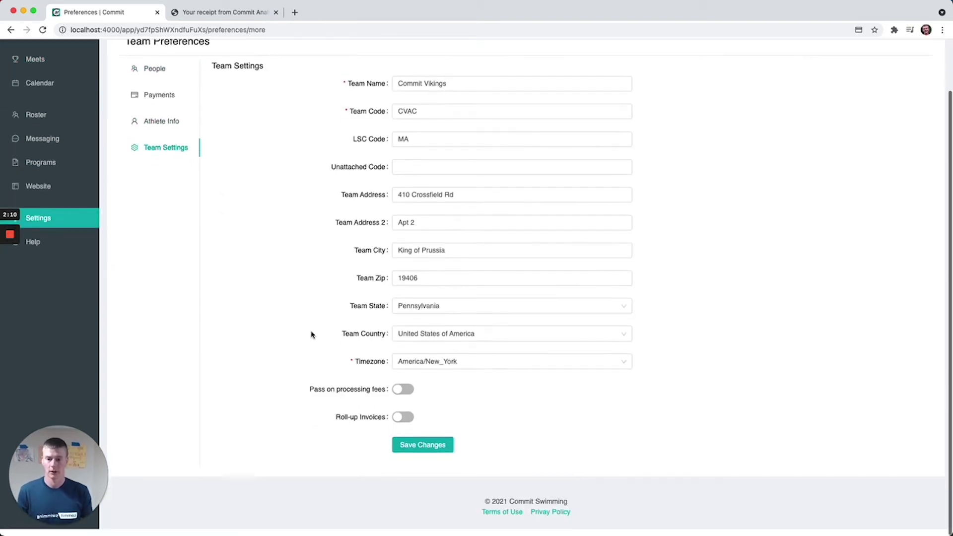
Step: Switch on Roll-up Invoices in the team settings and return to the Championships Meet A billing list
click(404, 425)
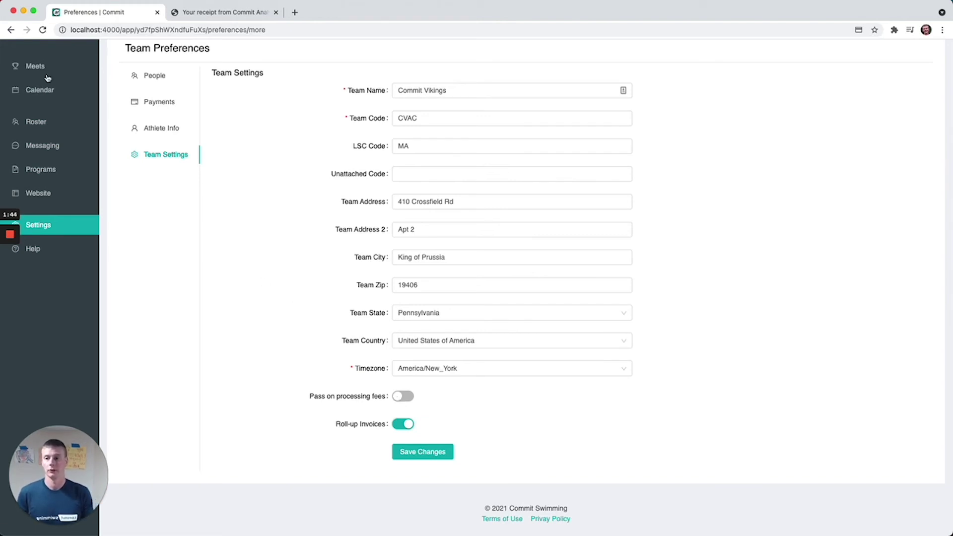
click(11, 30)
click(11, 30)
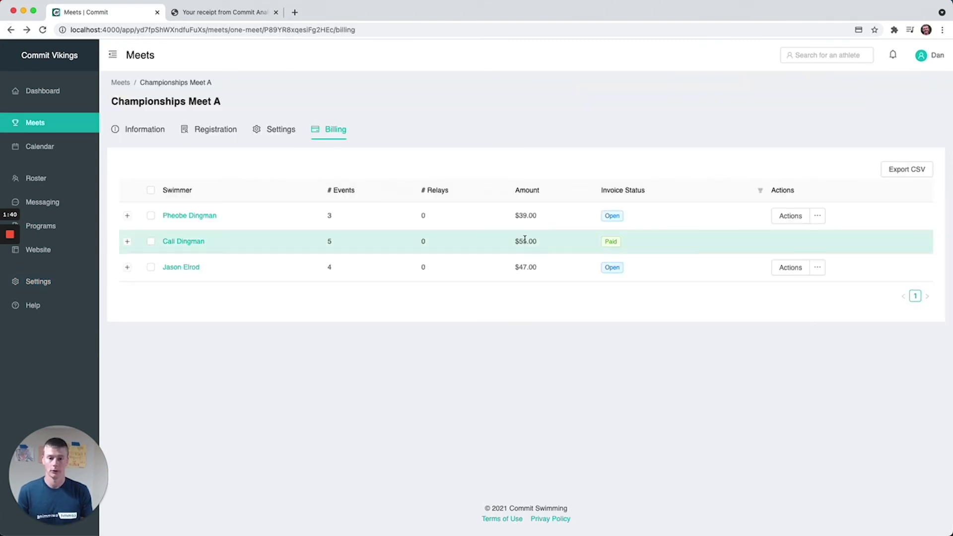
Step: Open the first listed swimmer's billing page and view the open Championships Meet A invoice
click(194, 215)
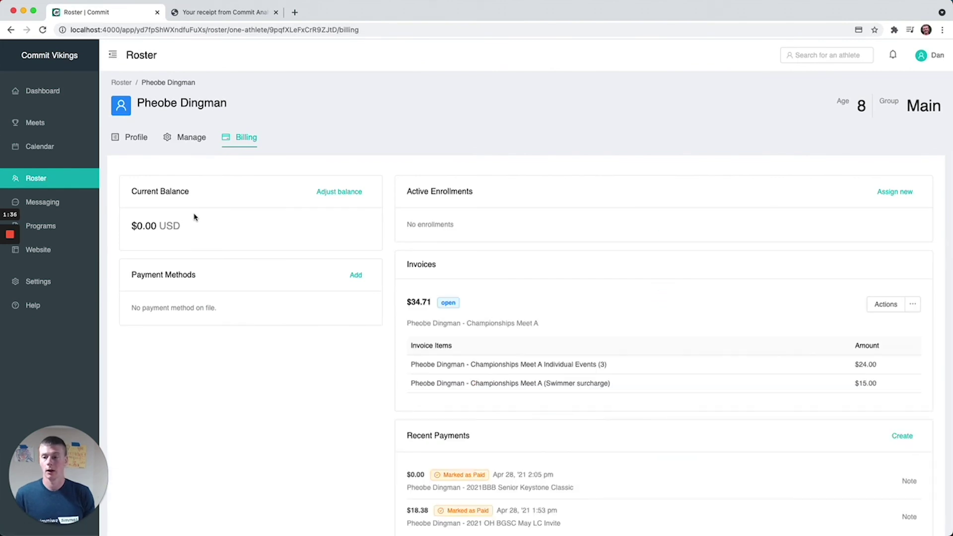
click(914, 305)
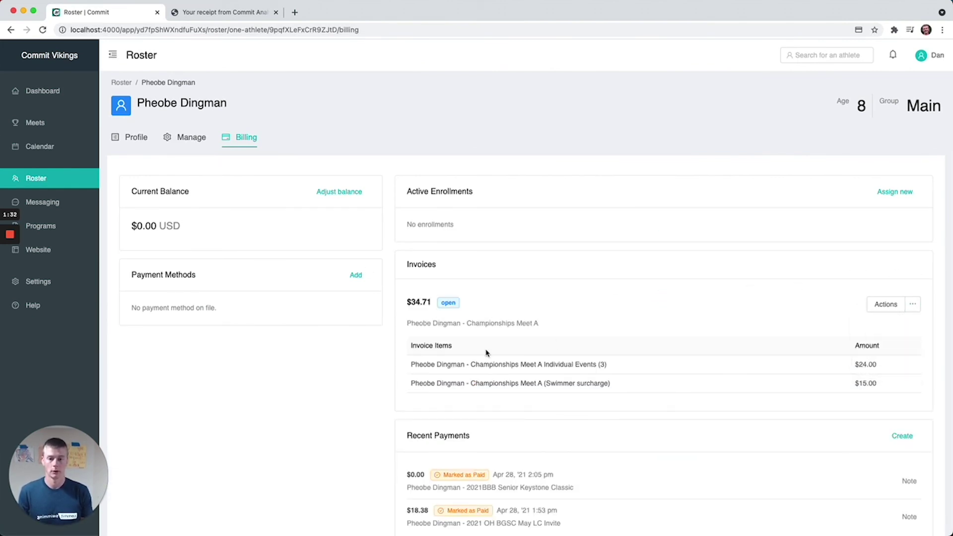
mouse_move(910, 312)
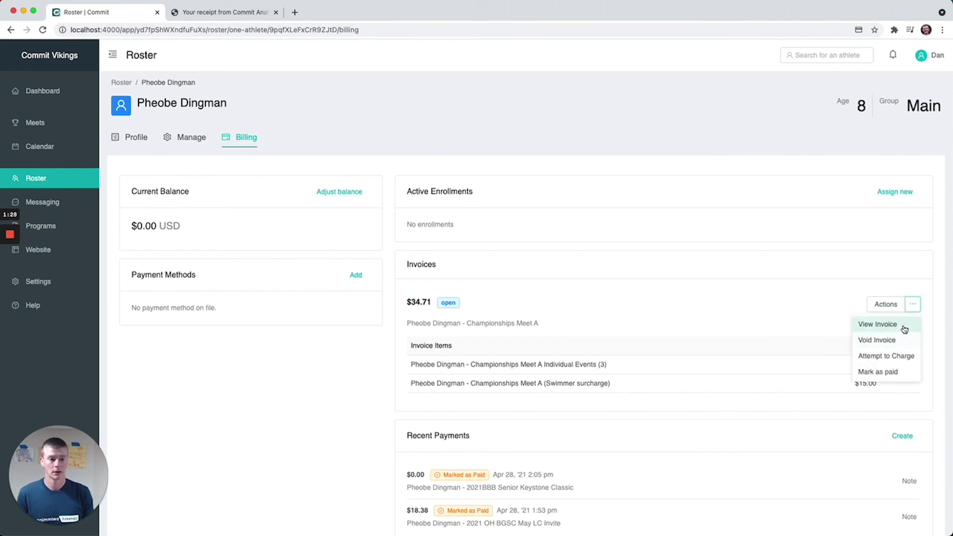
click(898, 324)
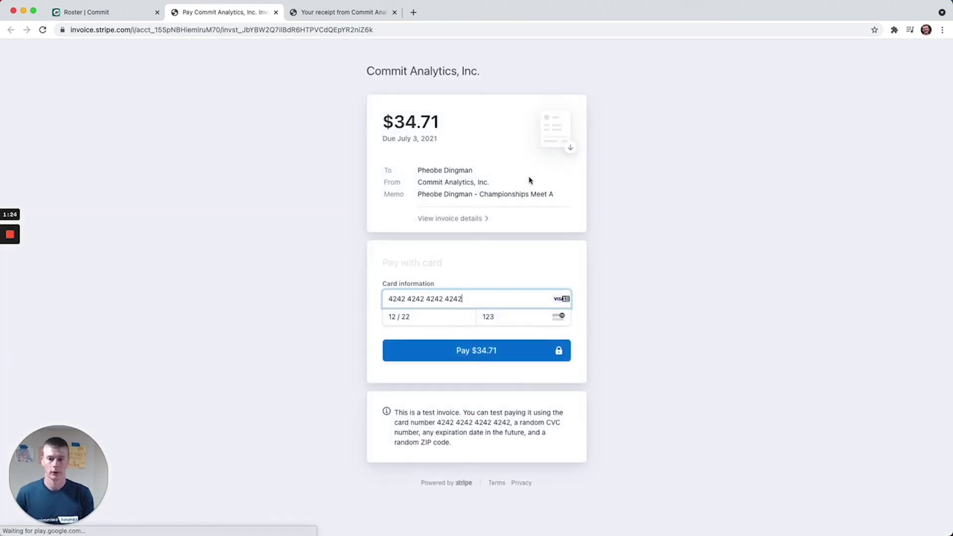
Step: Download the Championships Meet A invoice as a PDF and examine its line items and applied balance before returning to the swimmer's billing page
click(571, 148)
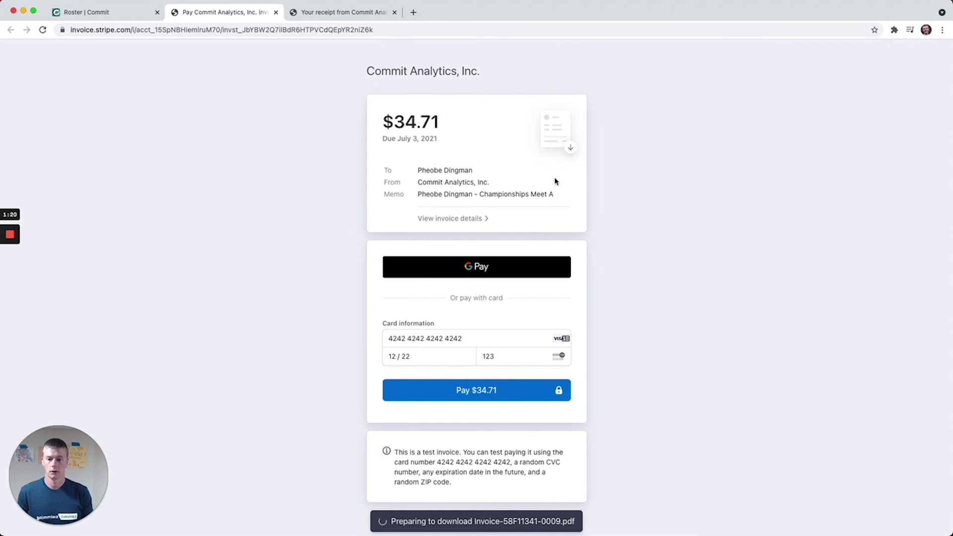
click(451, 219)
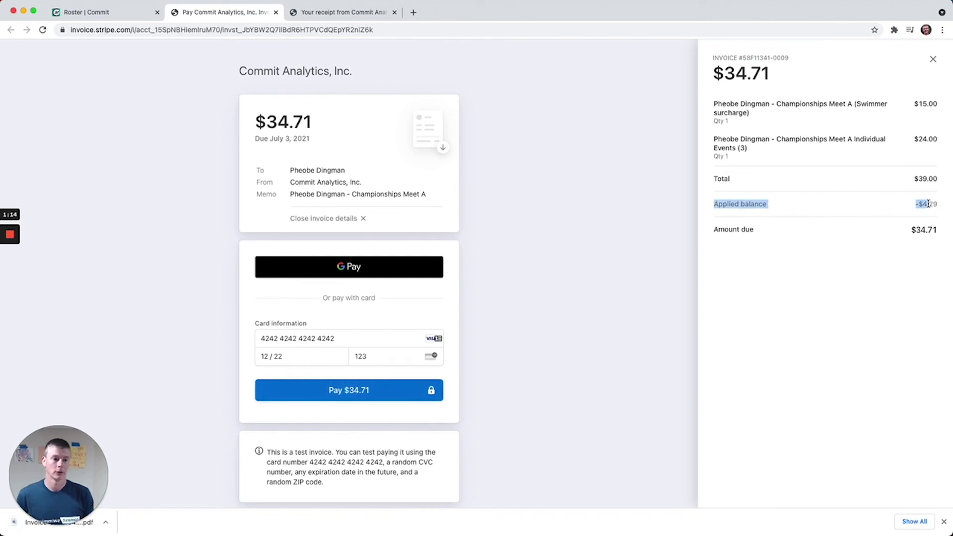
click(120, 18)
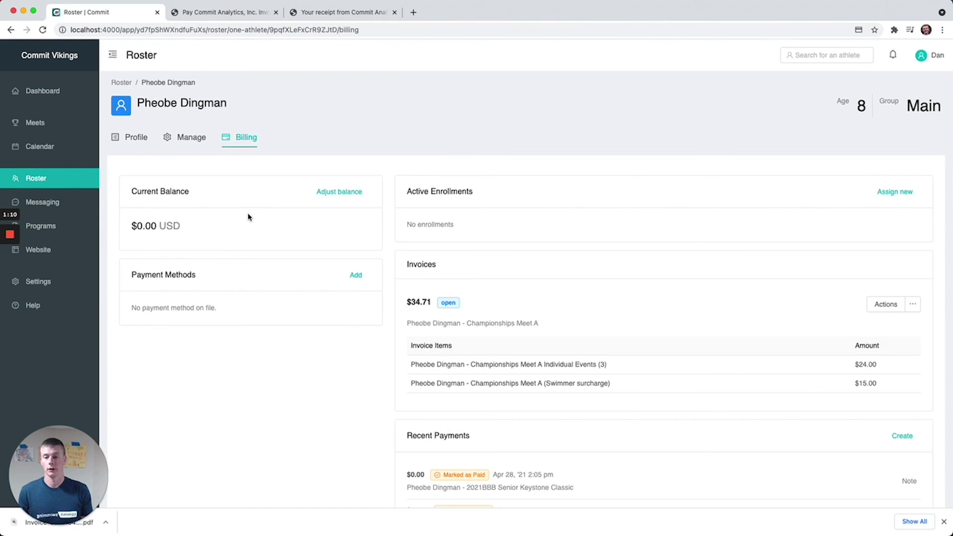